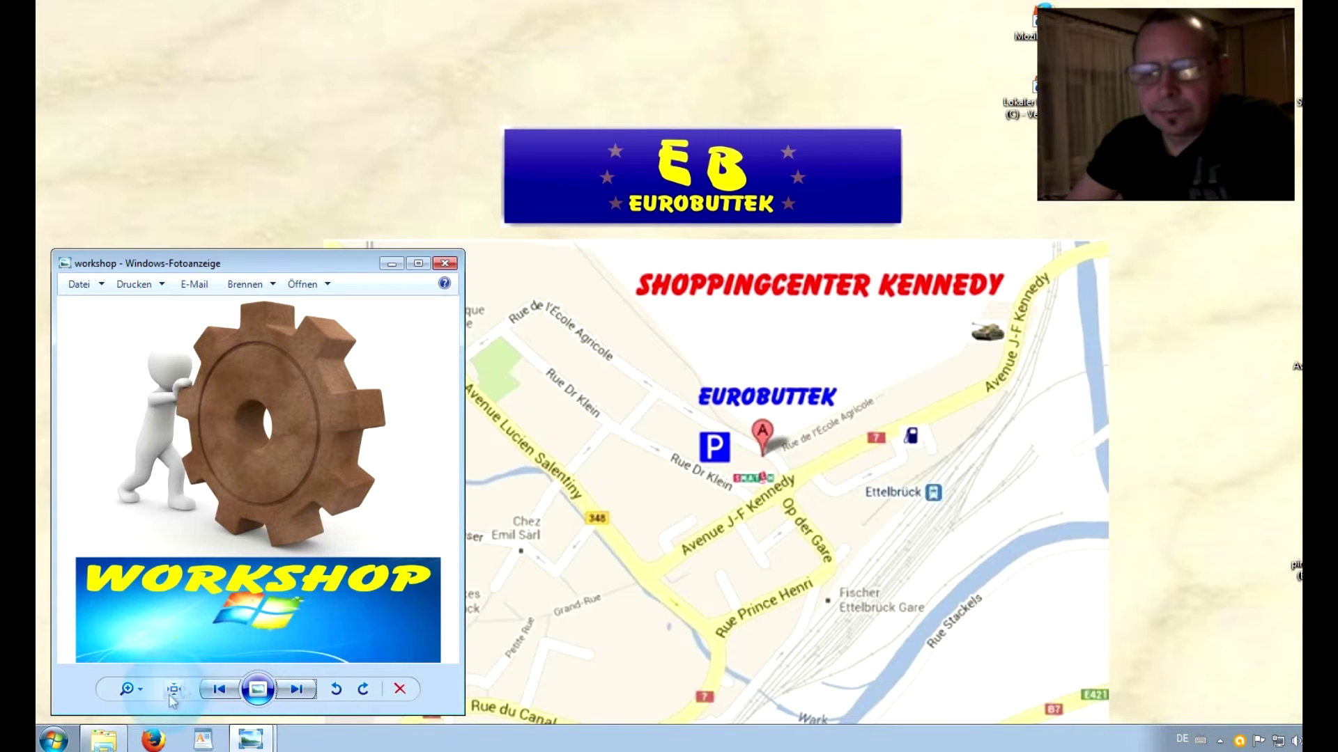
# Open the Windows-Firewall page under System und Sicherheit in the Systemsteuerung and launch its advanced settings.
pyautogui.click(49, 740)
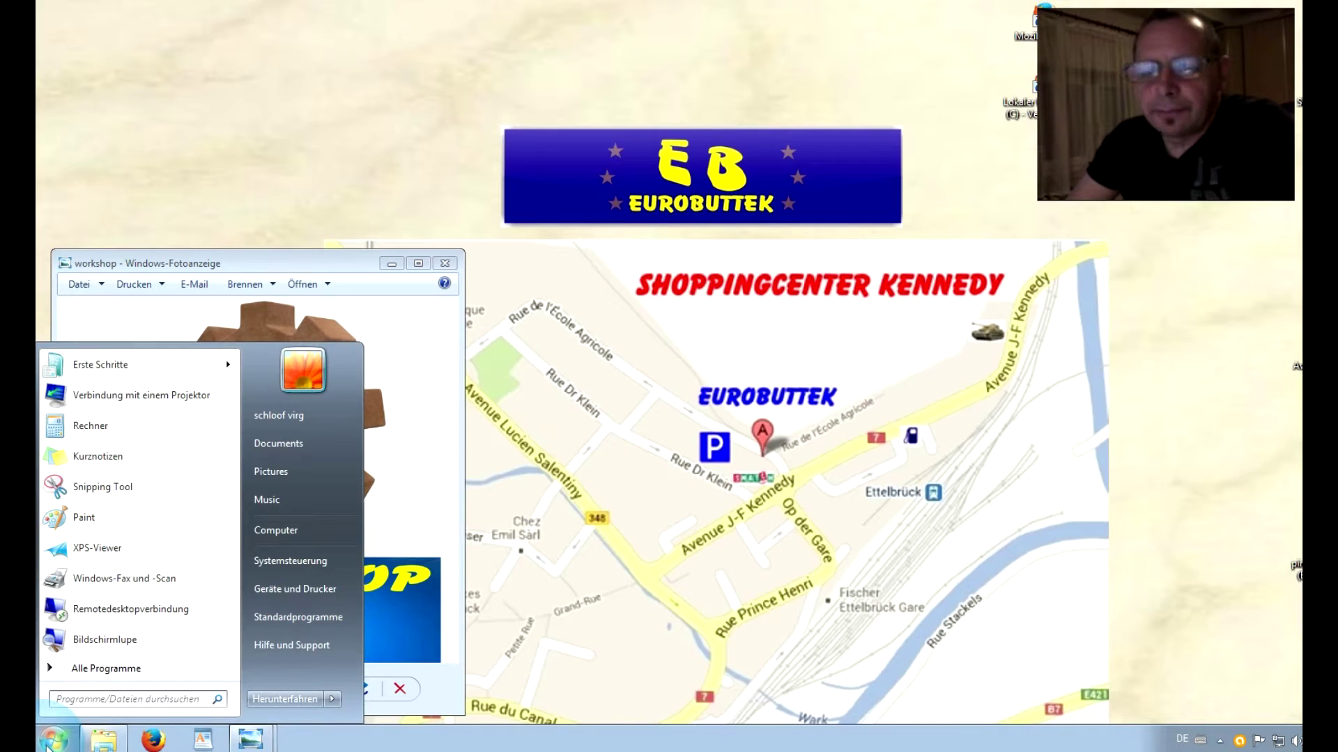
pyautogui.click(291, 560)
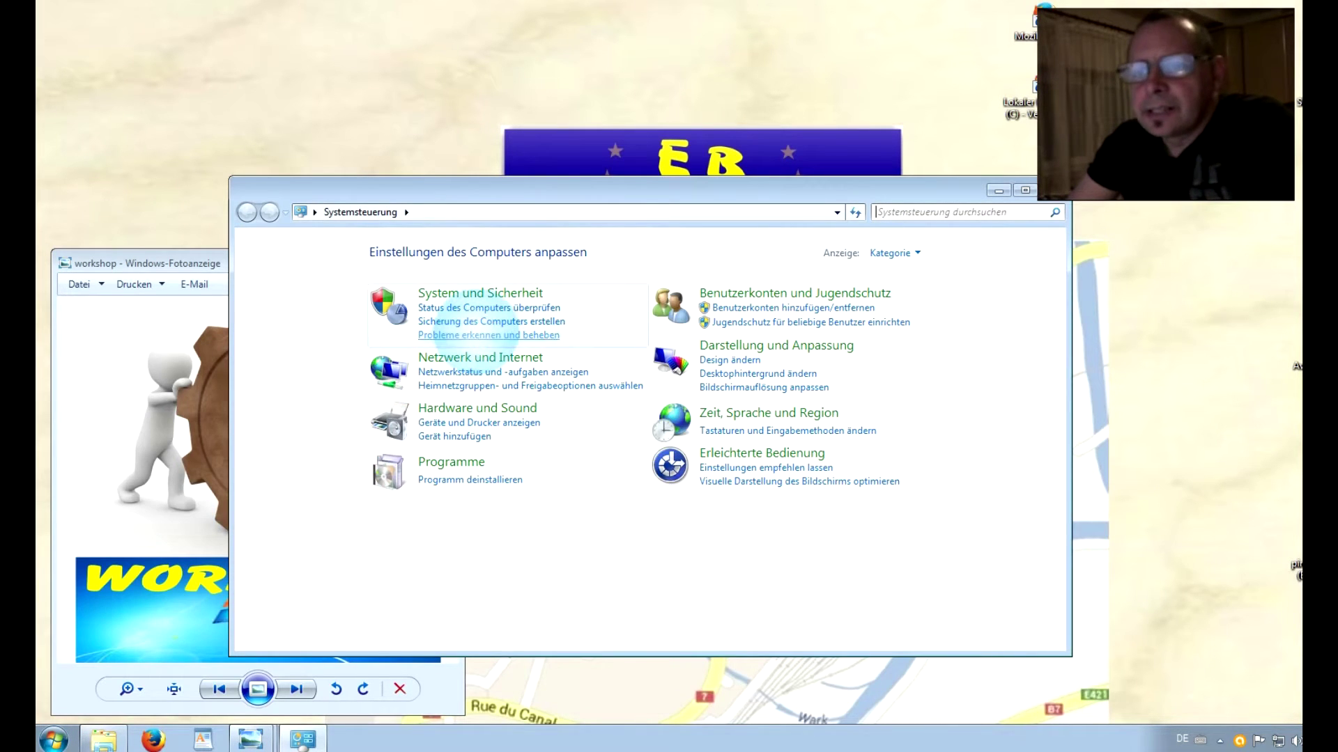
pyautogui.click(489, 298)
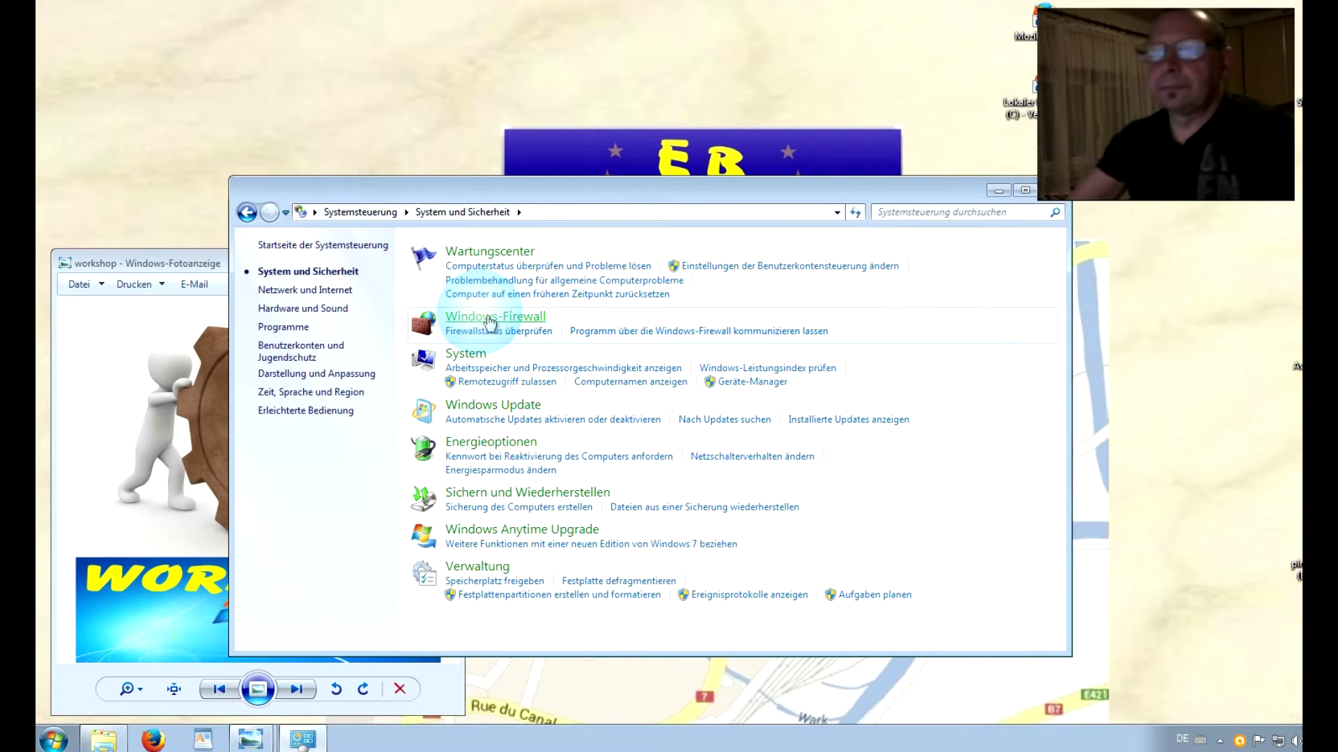
pyautogui.click(489, 321)
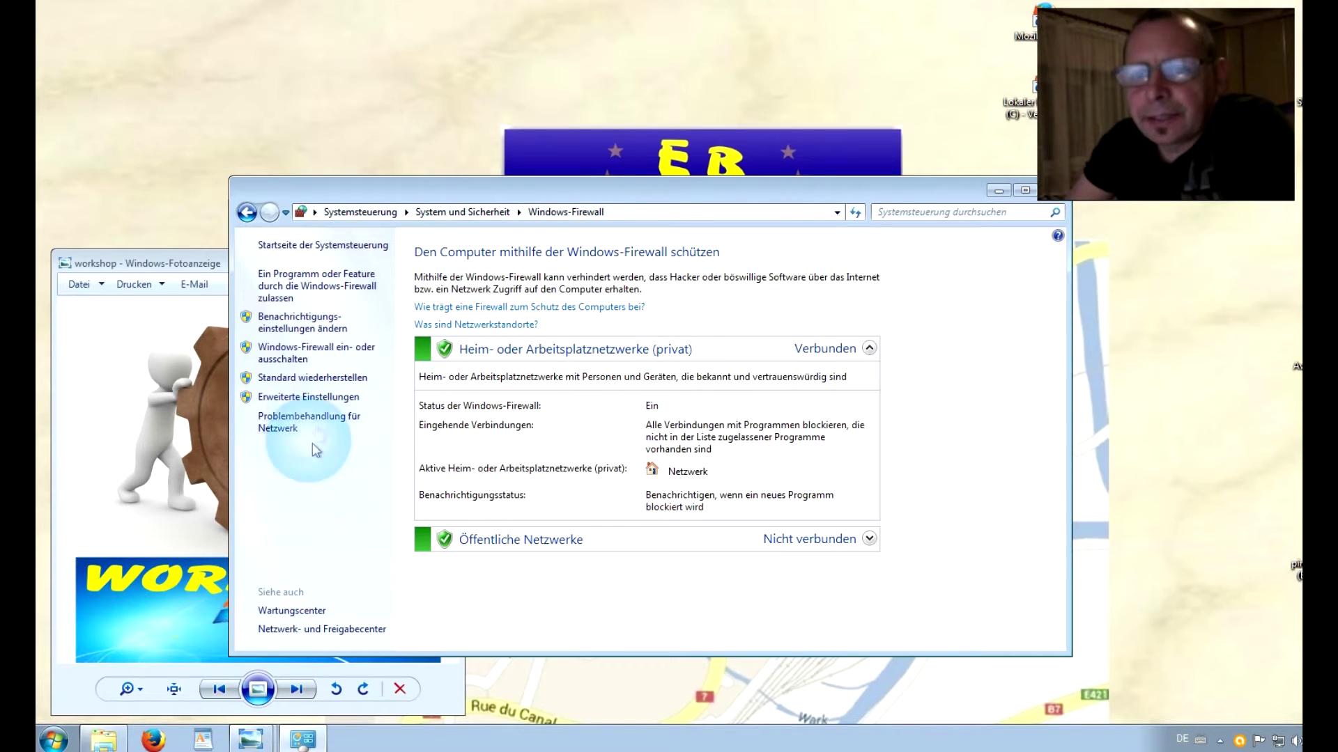
pyautogui.click(312, 399)
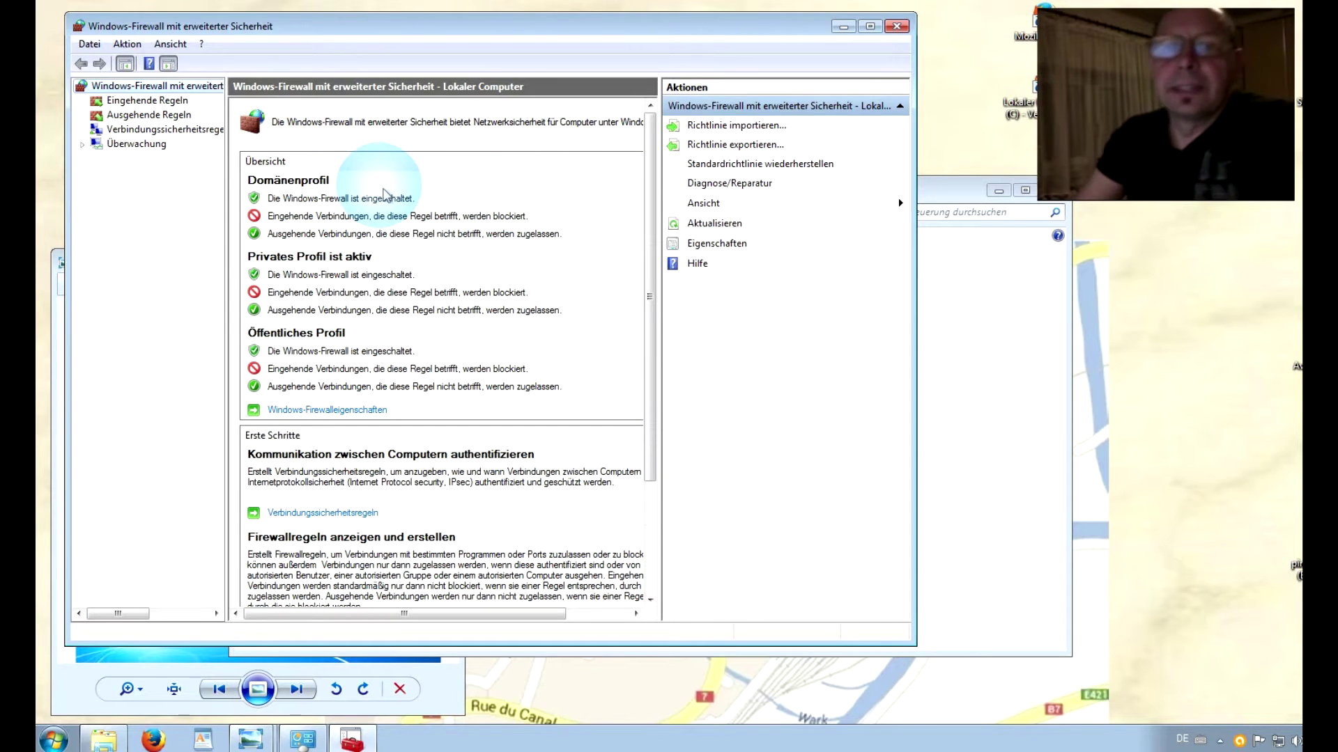
# Start a new outgoing firewall rule of type Programm and proceed to the program path page.
pyautogui.click(154, 119)
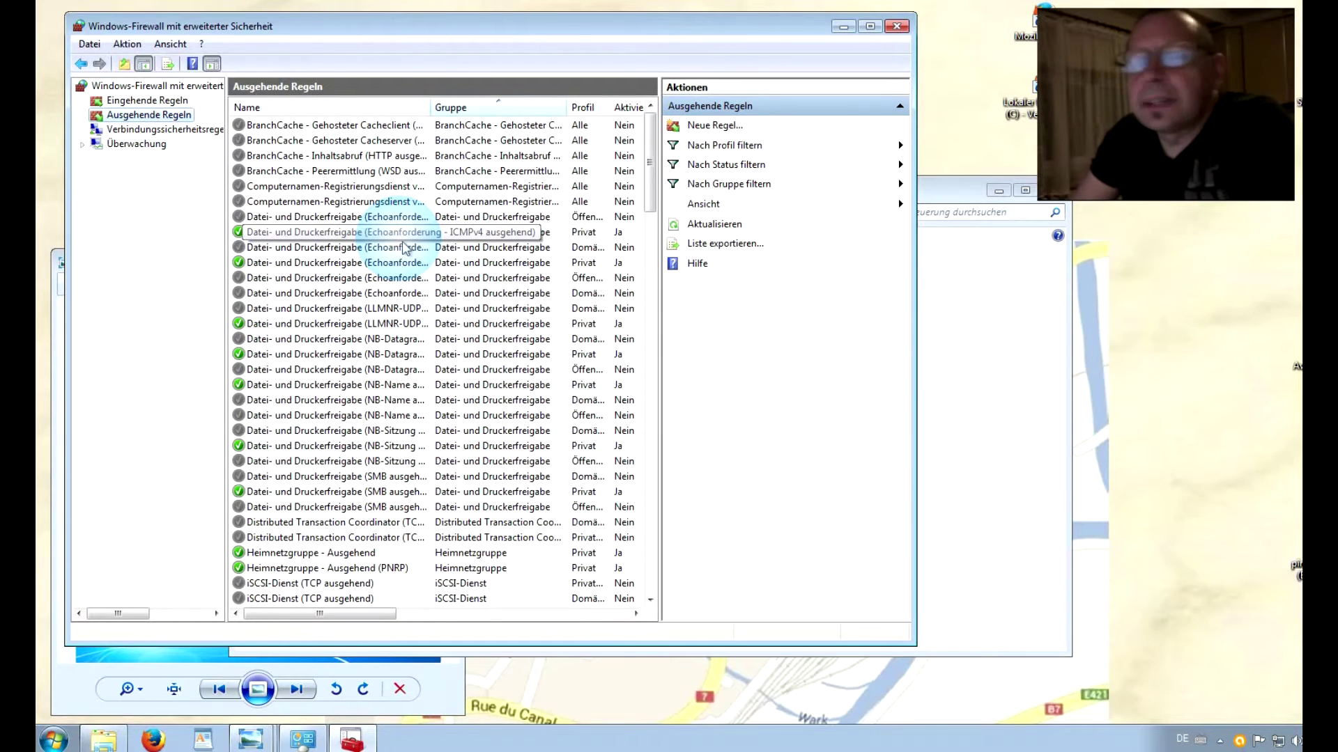
pyautogui.click(727, 128)
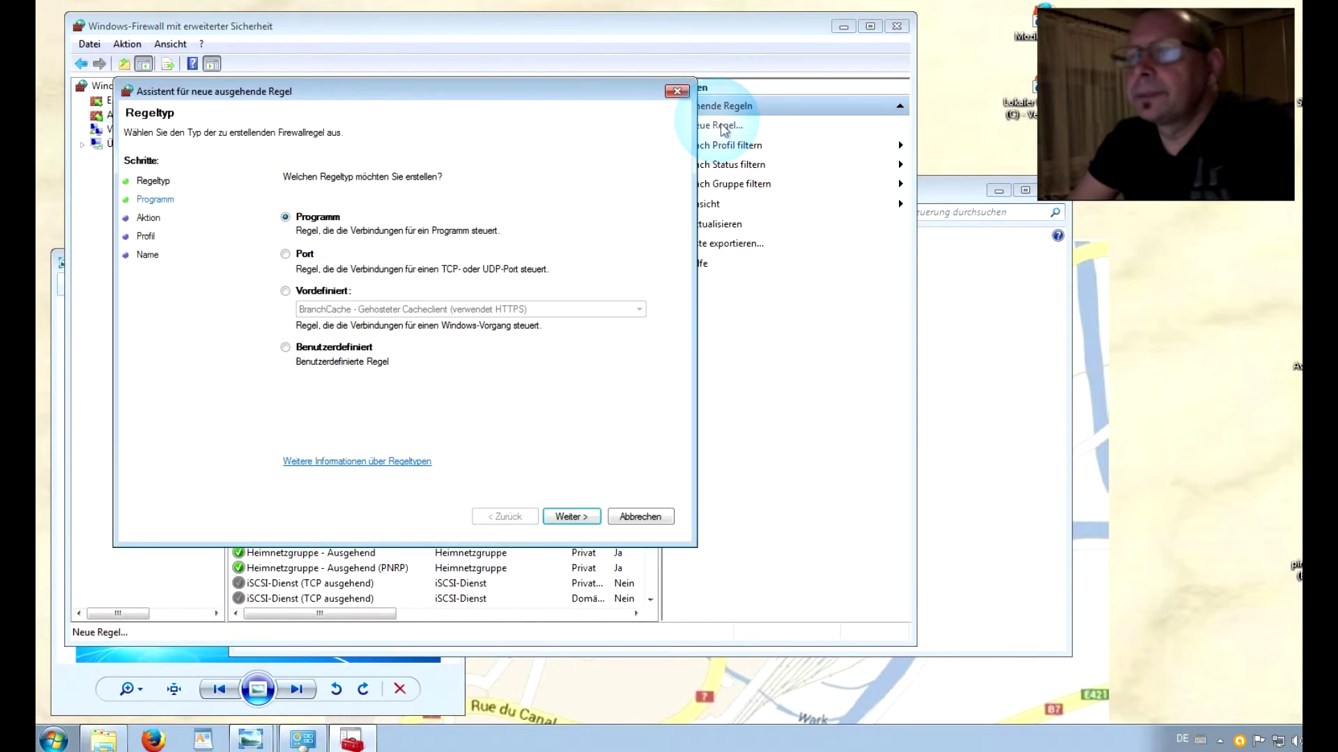
pyautogui.moveTo(548, 100); pyautogui.dragTo(847, 154)
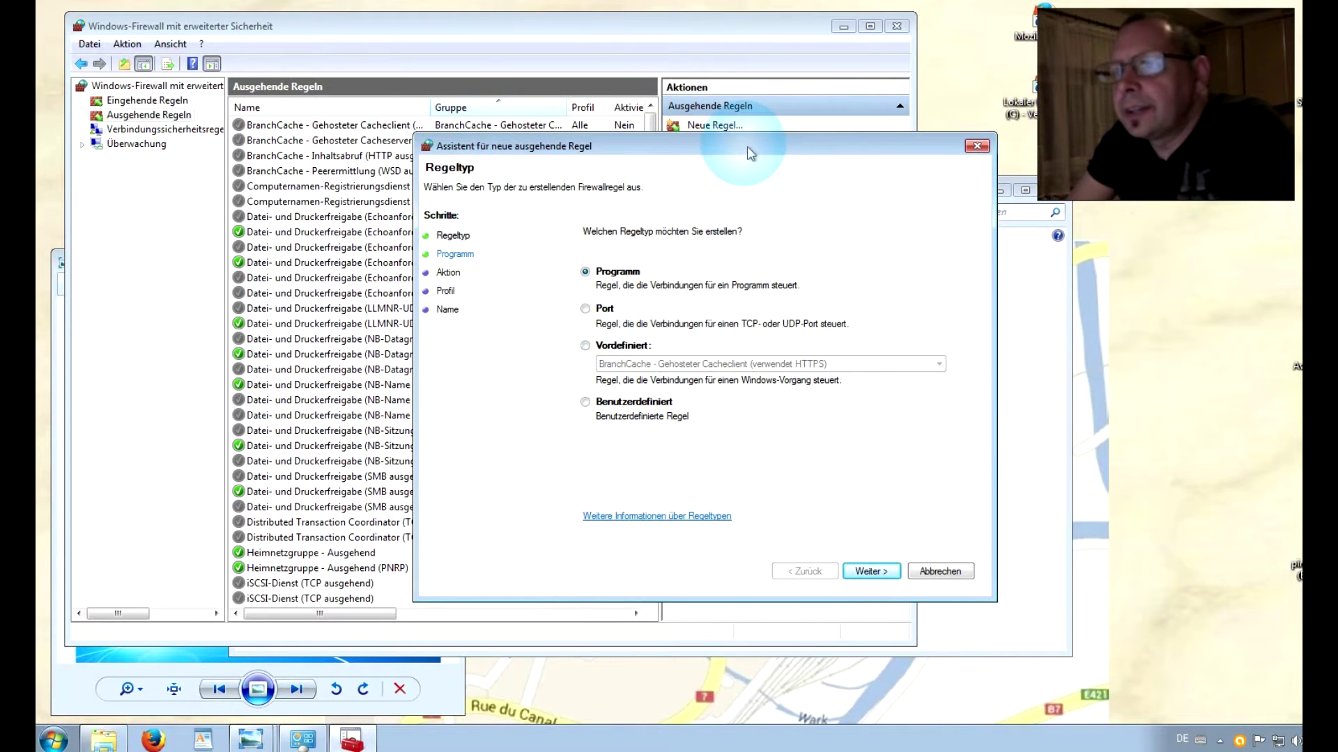
pyautogui.click(735, 127)
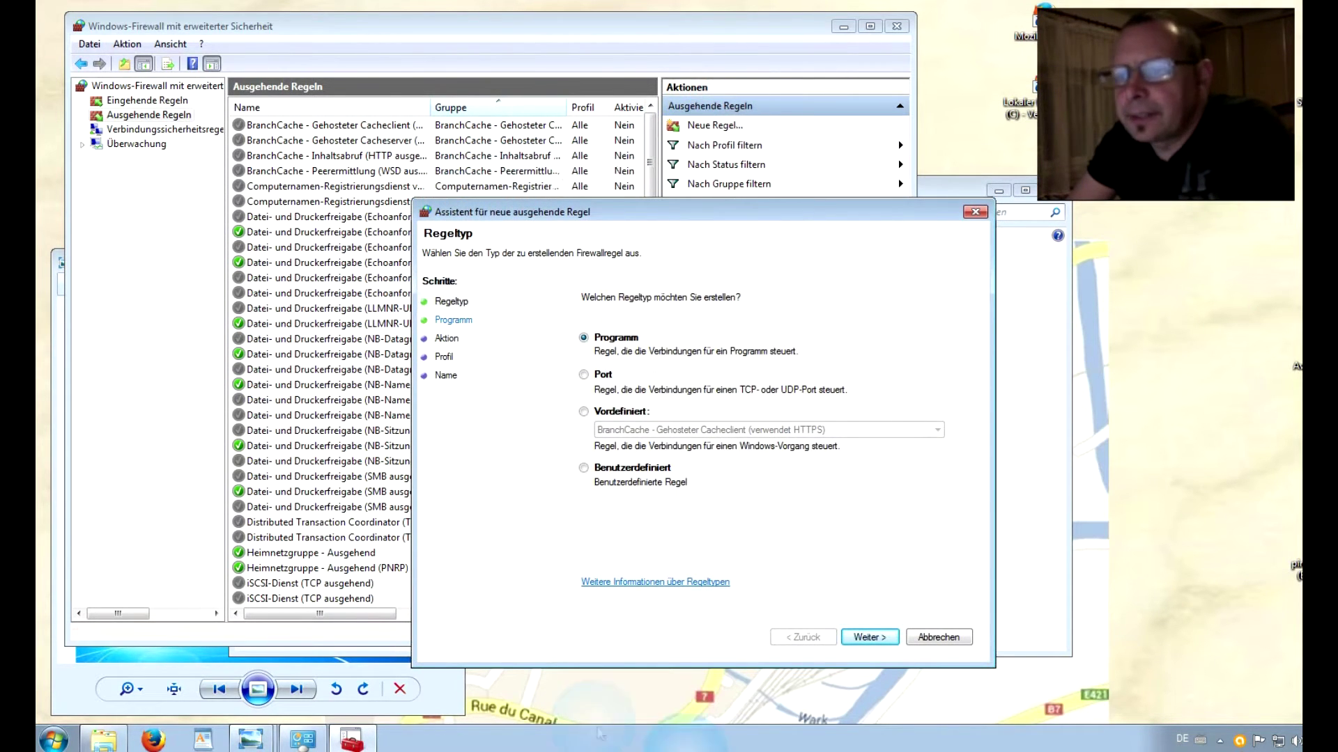
pyautogui.click(454, 321)
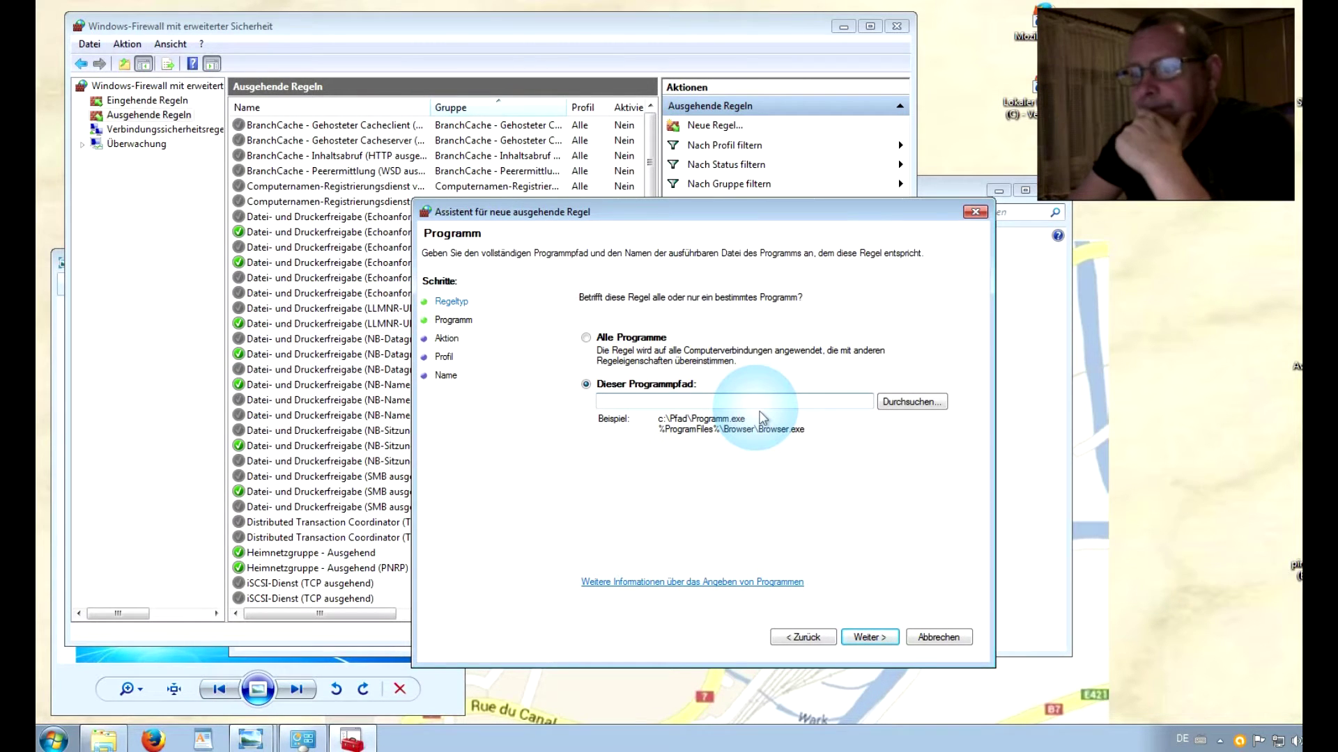
# Browse for the rule's program path and open the Programme (x86) folder on drive C.
pyautogui.click(913, 404)
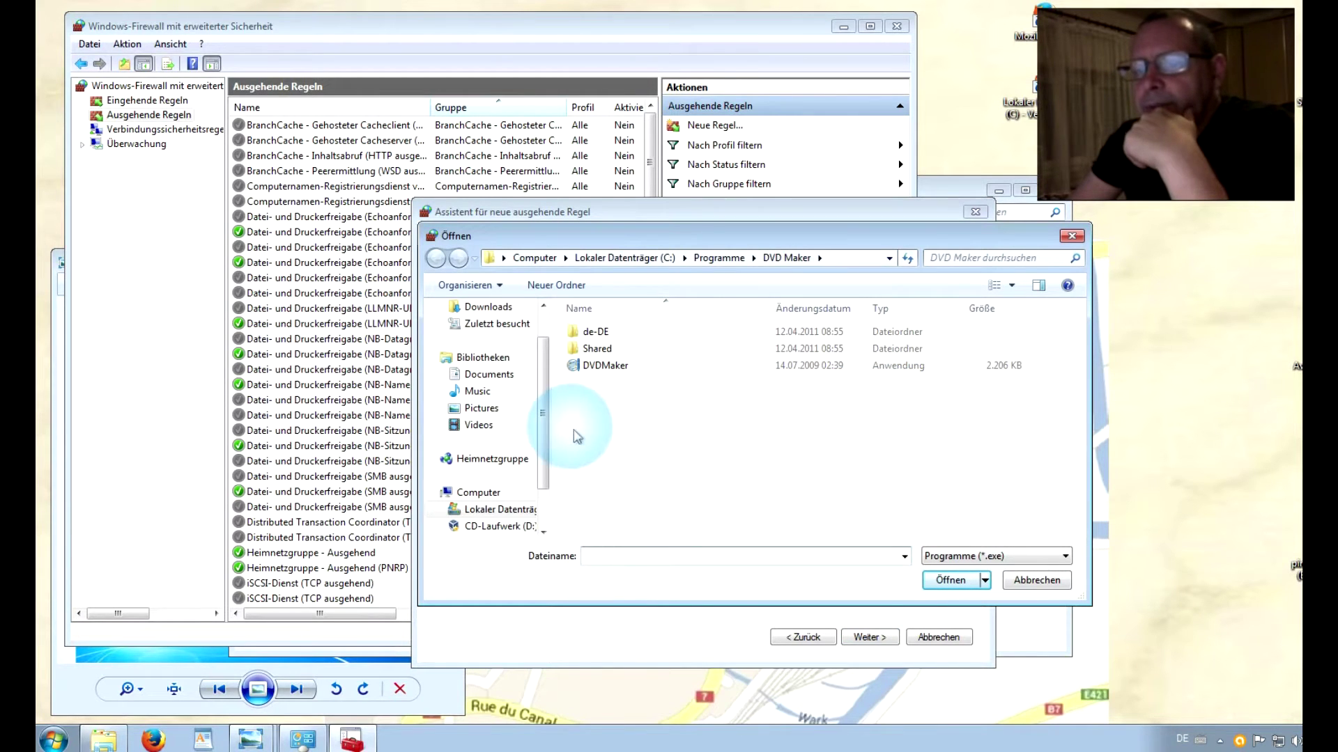
pyautogui.scroll(1, 552, 423)
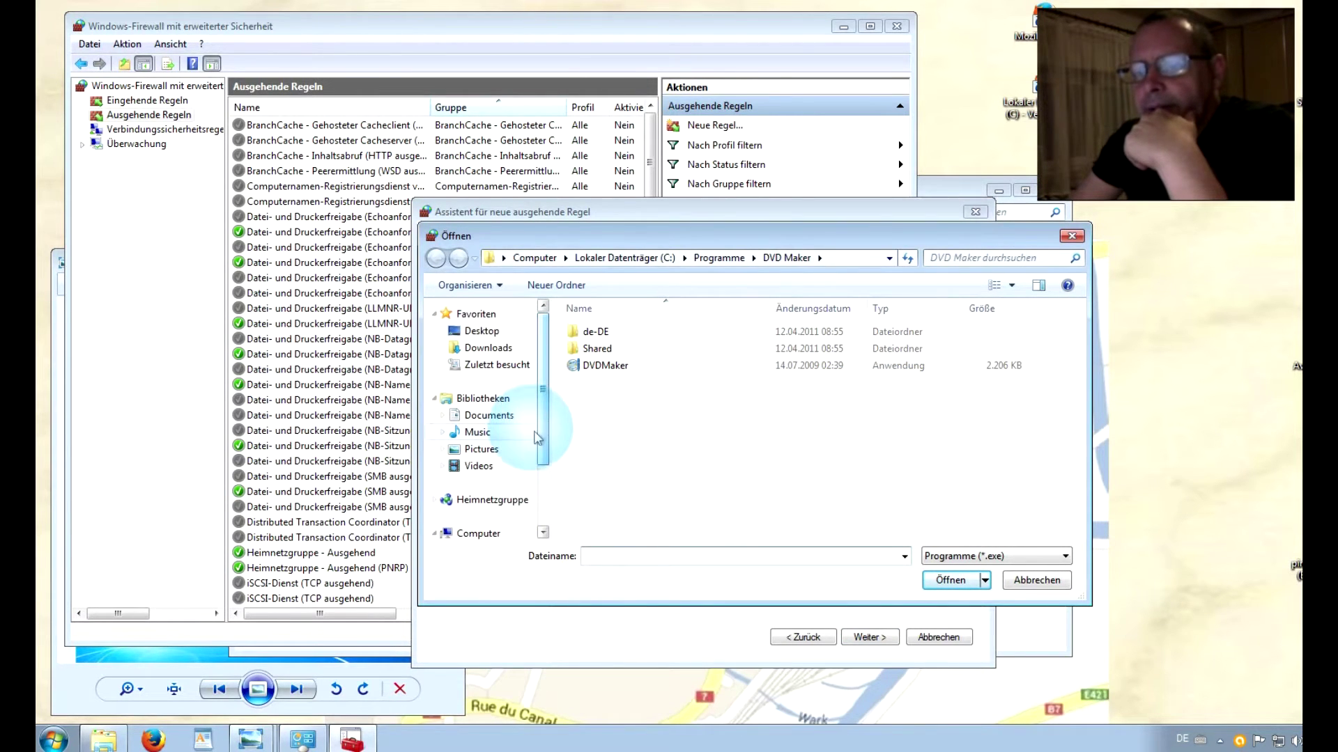
pyautogui.scroll(-1, 522, 474)
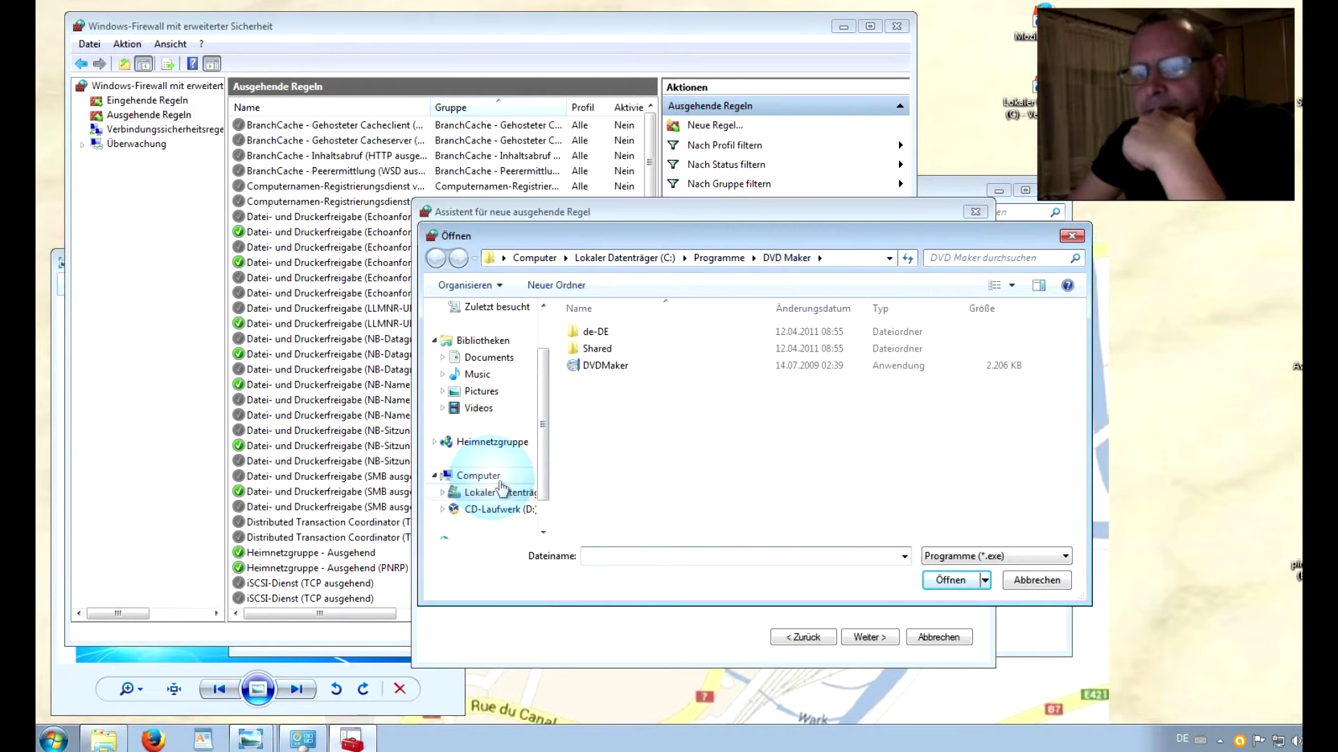
pyautogui.click(499, 493)
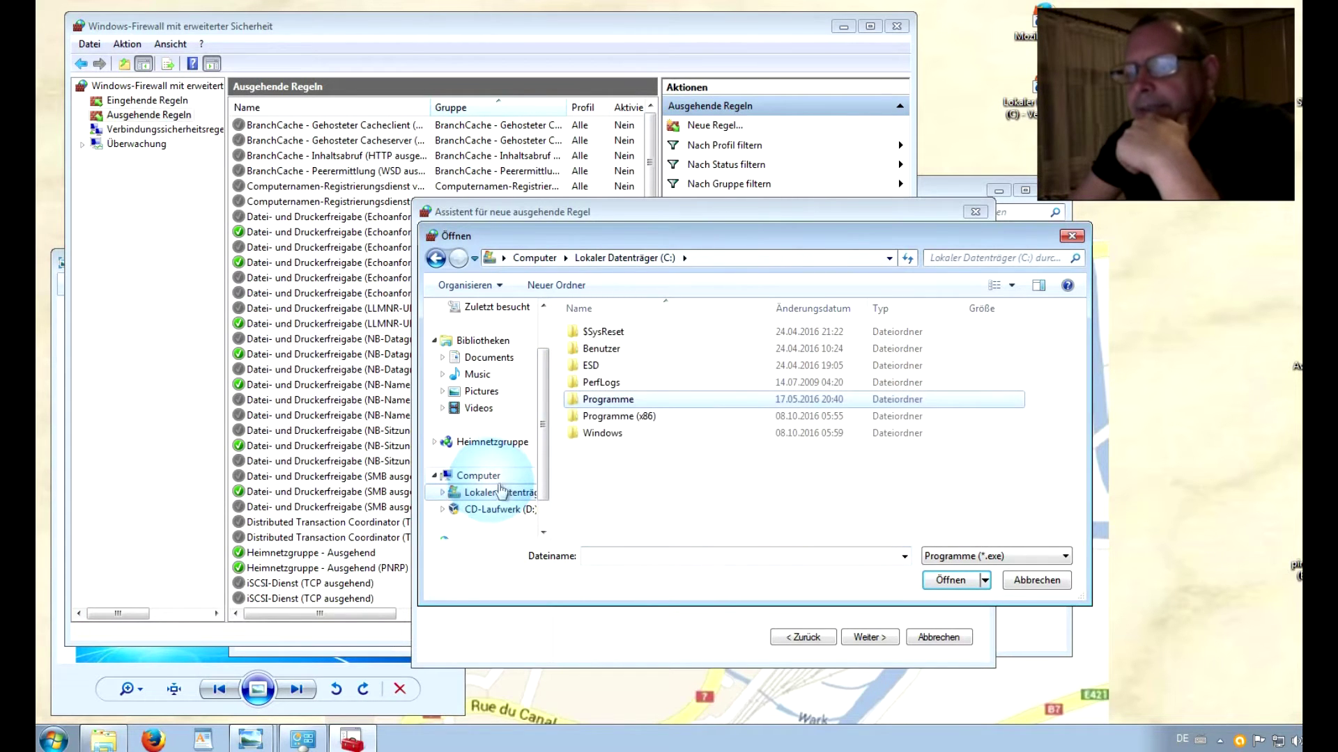
pyautogui.doubleClick(628, 420)
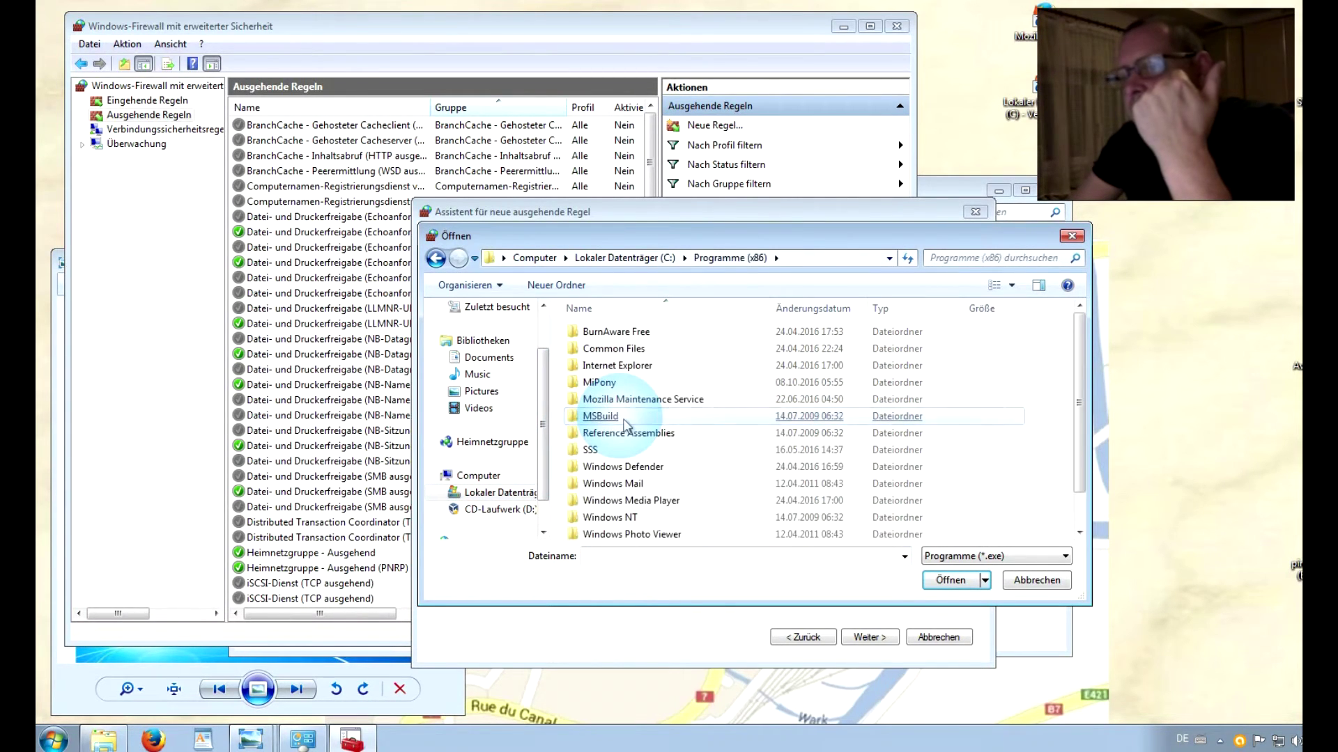
pyautogui.moveTo(808, 236); pyautogui.dragTo(808, 173)
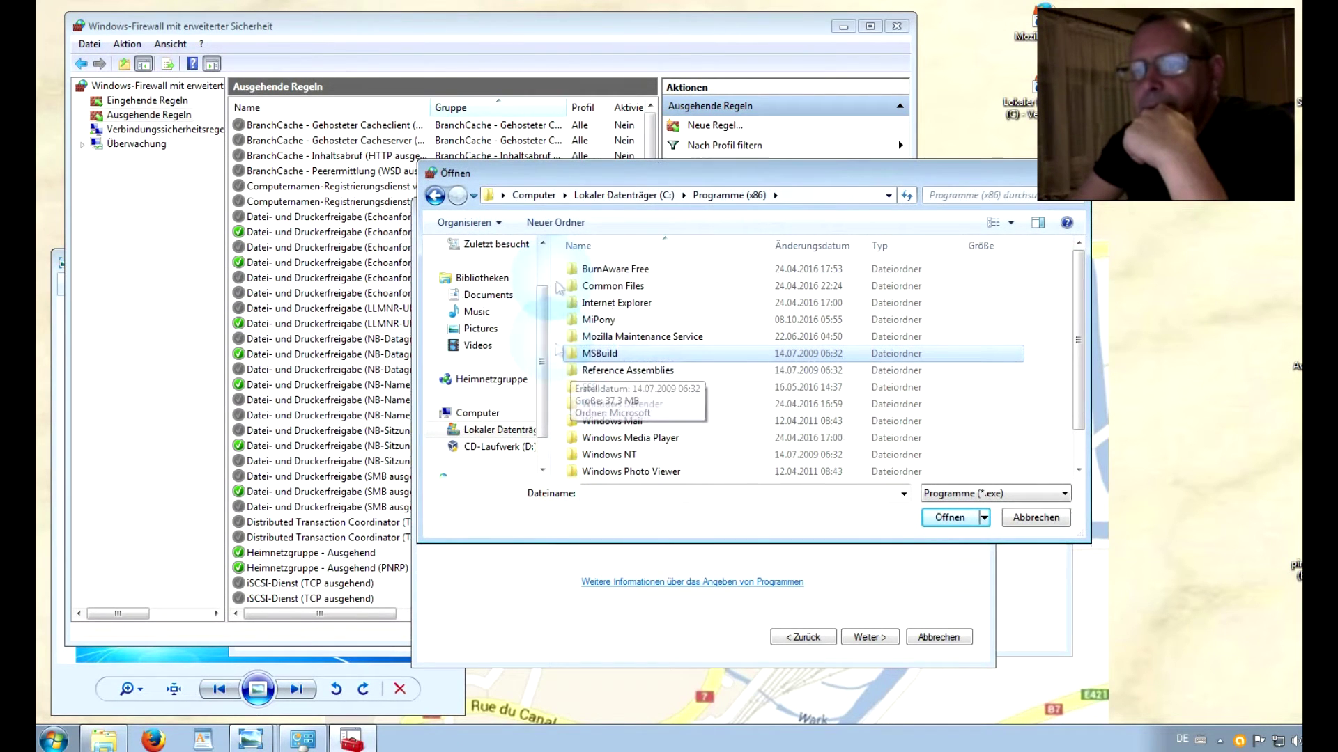
pyautogui.click(645, 199)
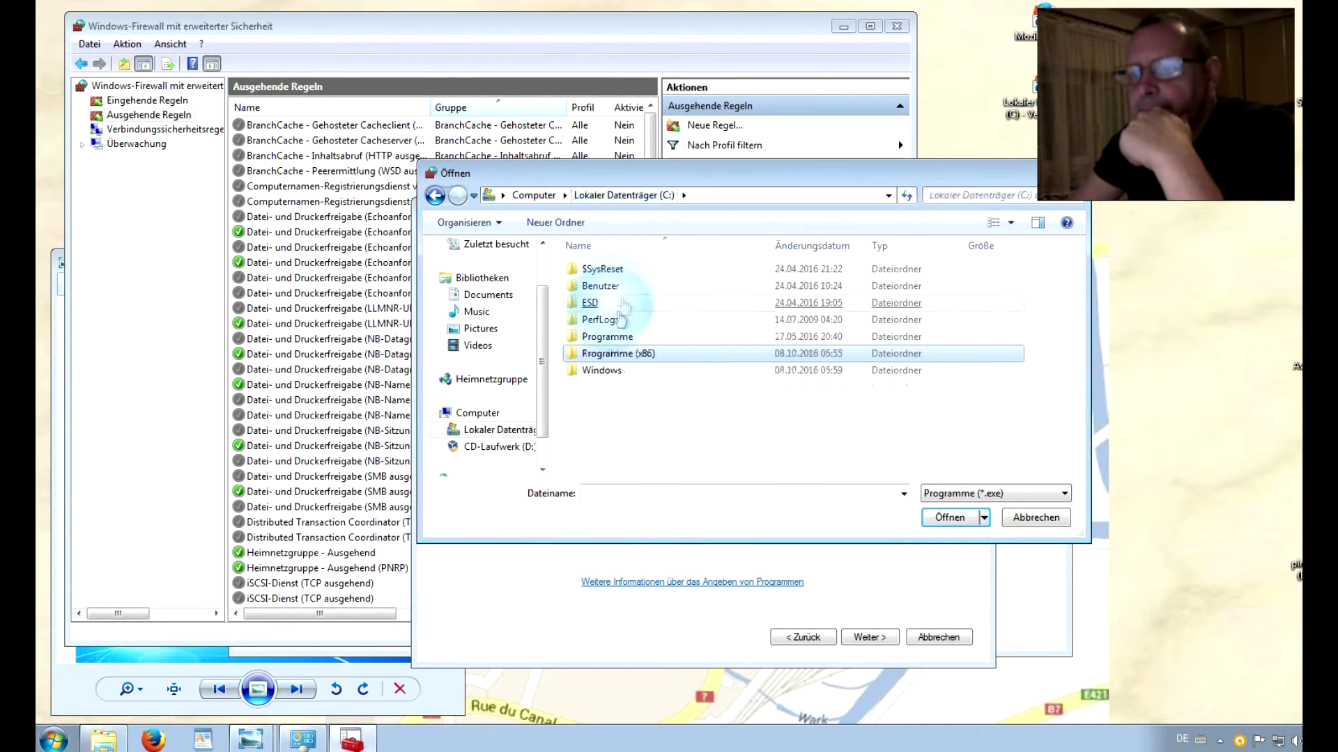
pyautogui.doubleClick(606, 337)
pyautogui.click(613, 340)
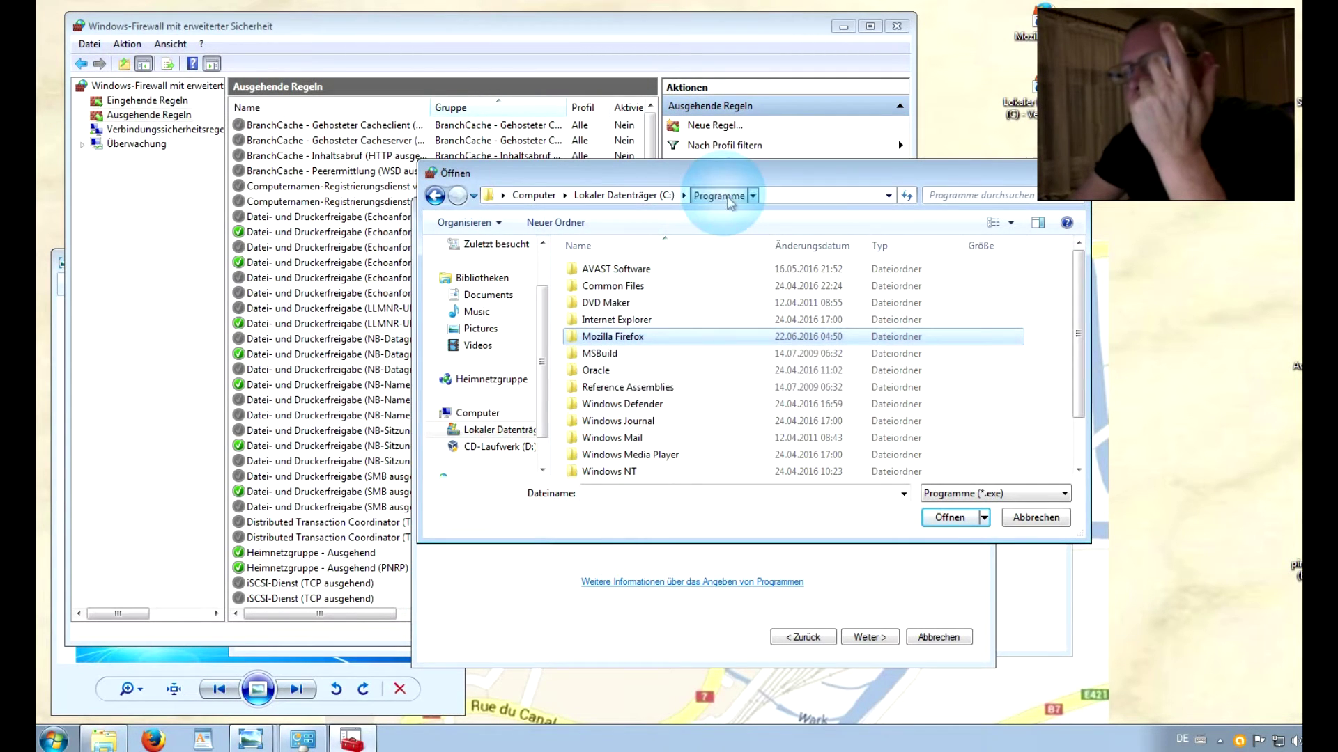
pyautogui.click(623, 195)
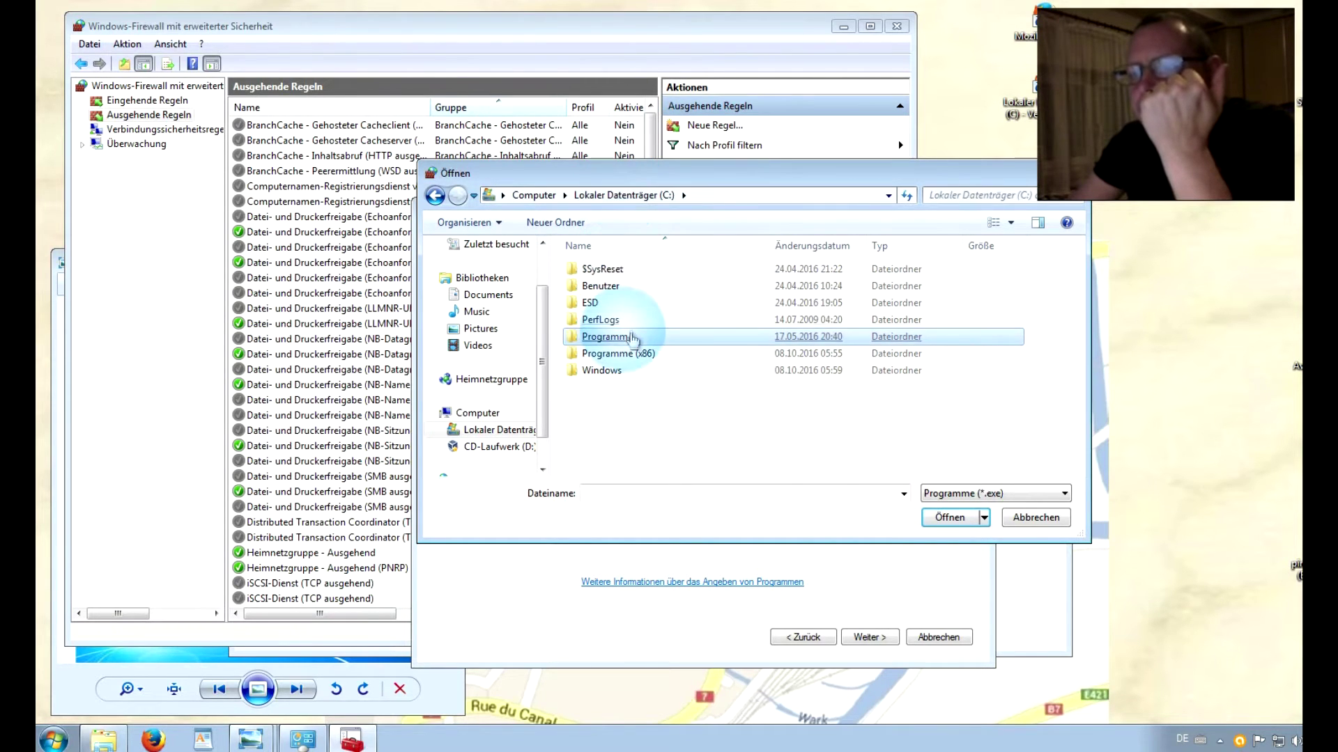
pyautogui.doubleClick(634, 356)
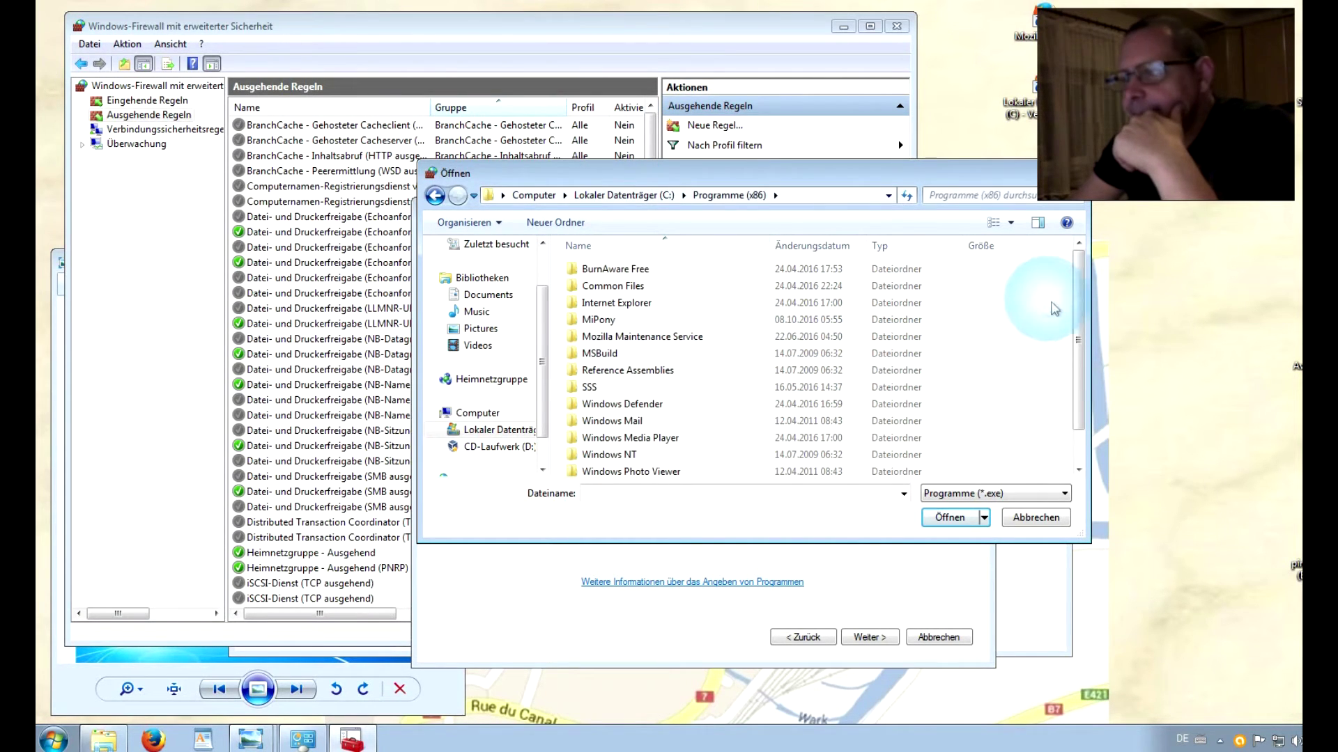
# Set the rule's program path to SimpleScreenshot.exe in the SSS folder and continue to the action page.
pyautogui.doubleClick(589, 388)
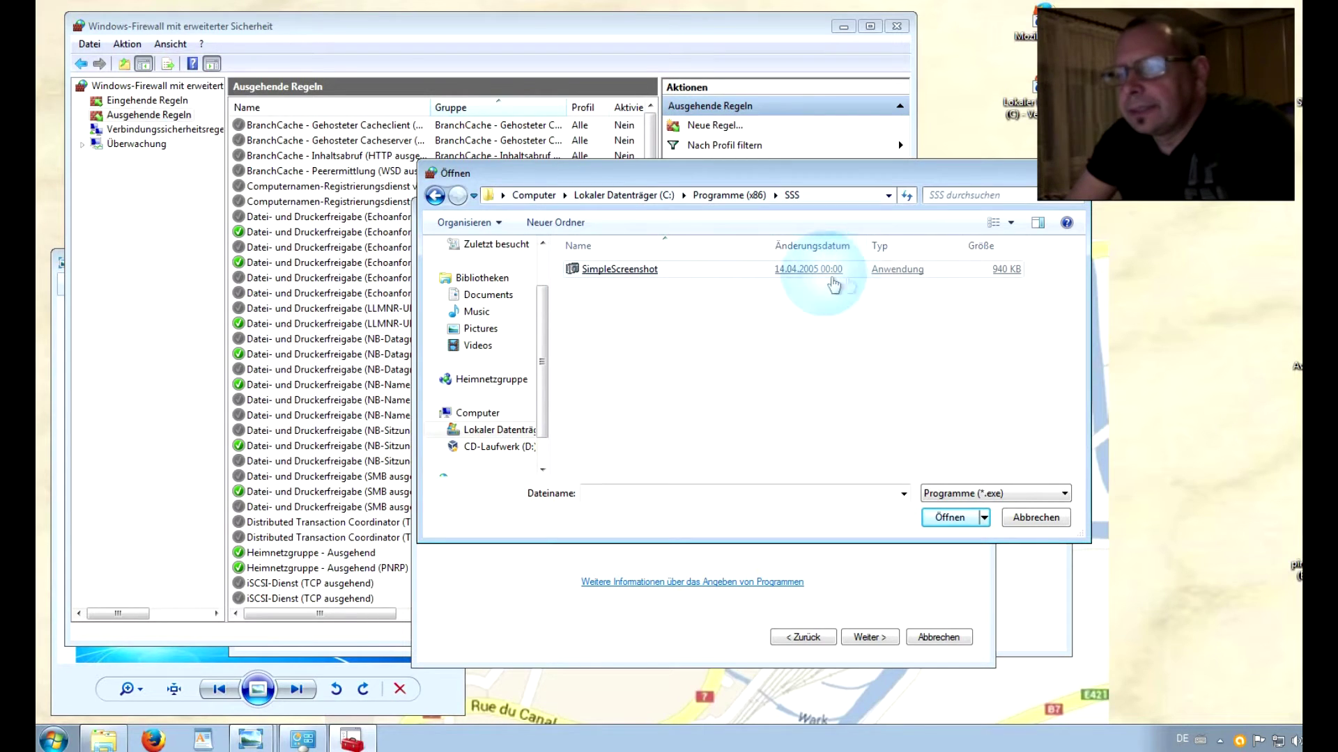
pyautogui.click(901, 279)
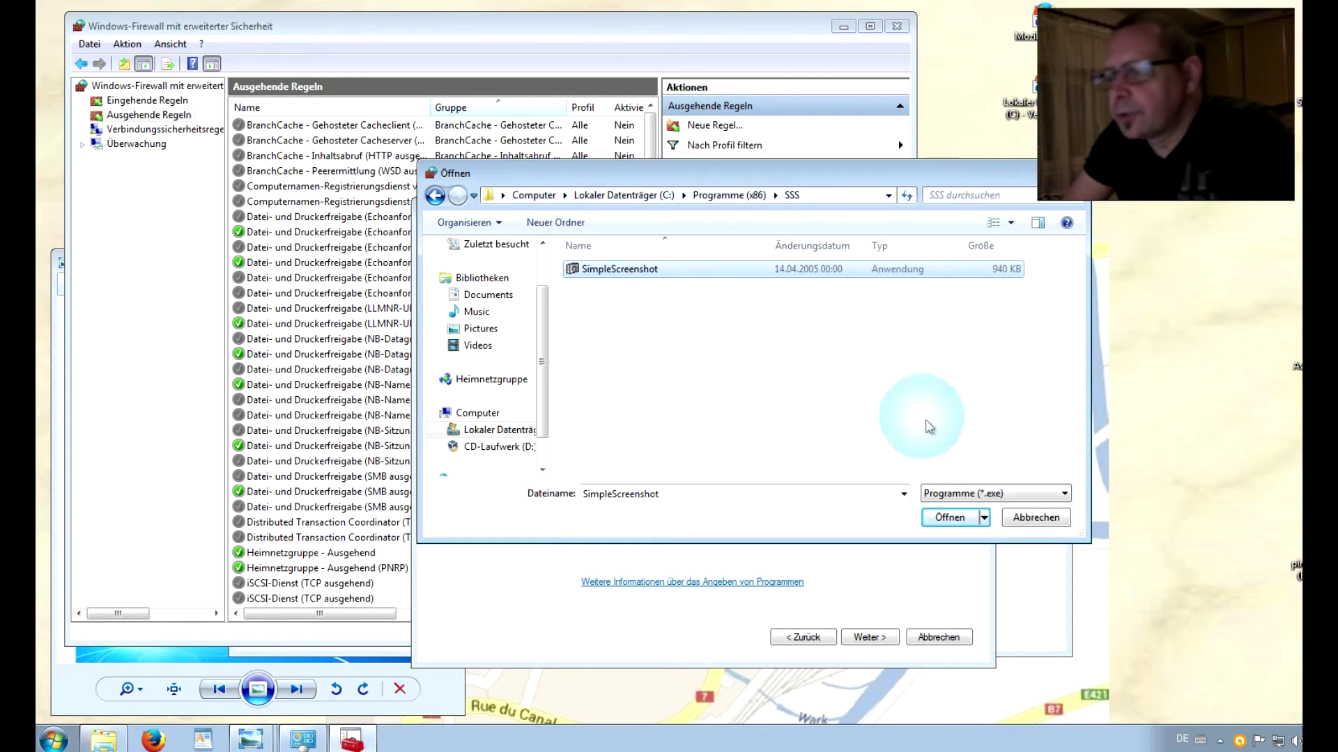
pyautogui.click(951, 518)
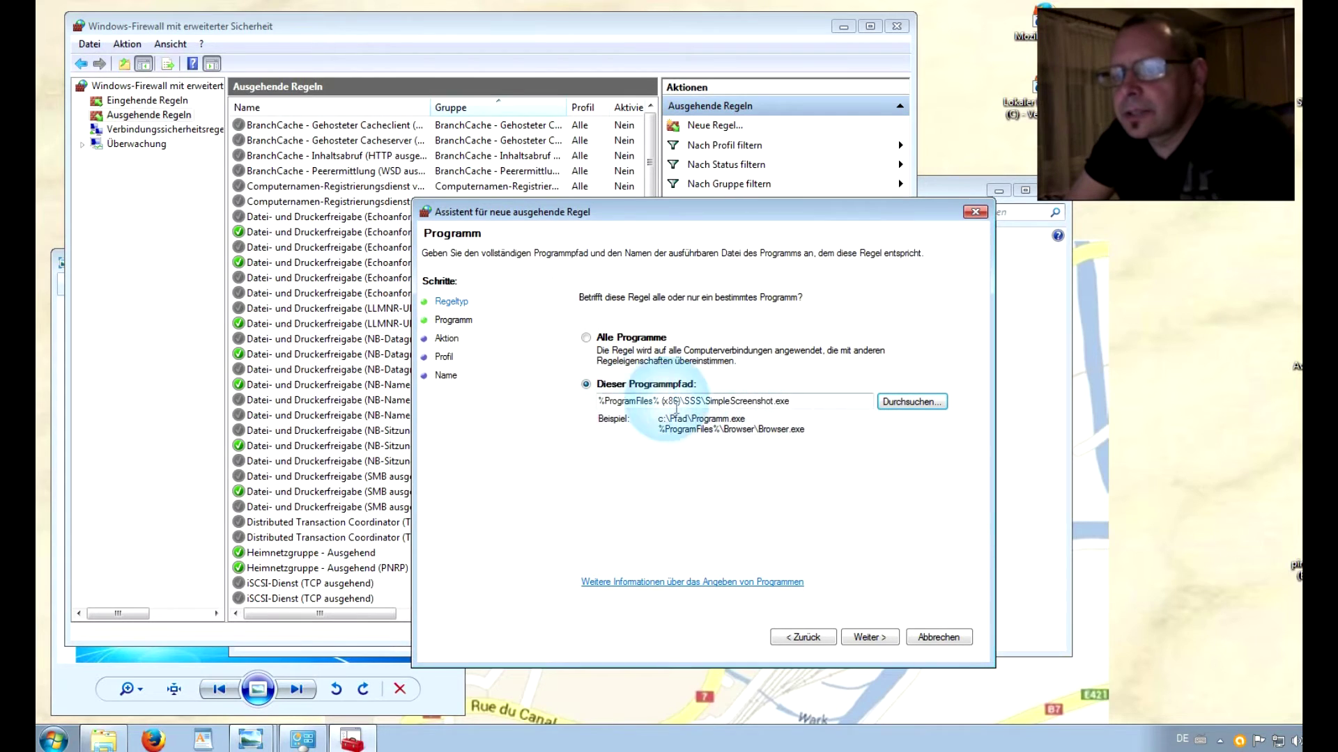
pyautogui.click(866, 637)
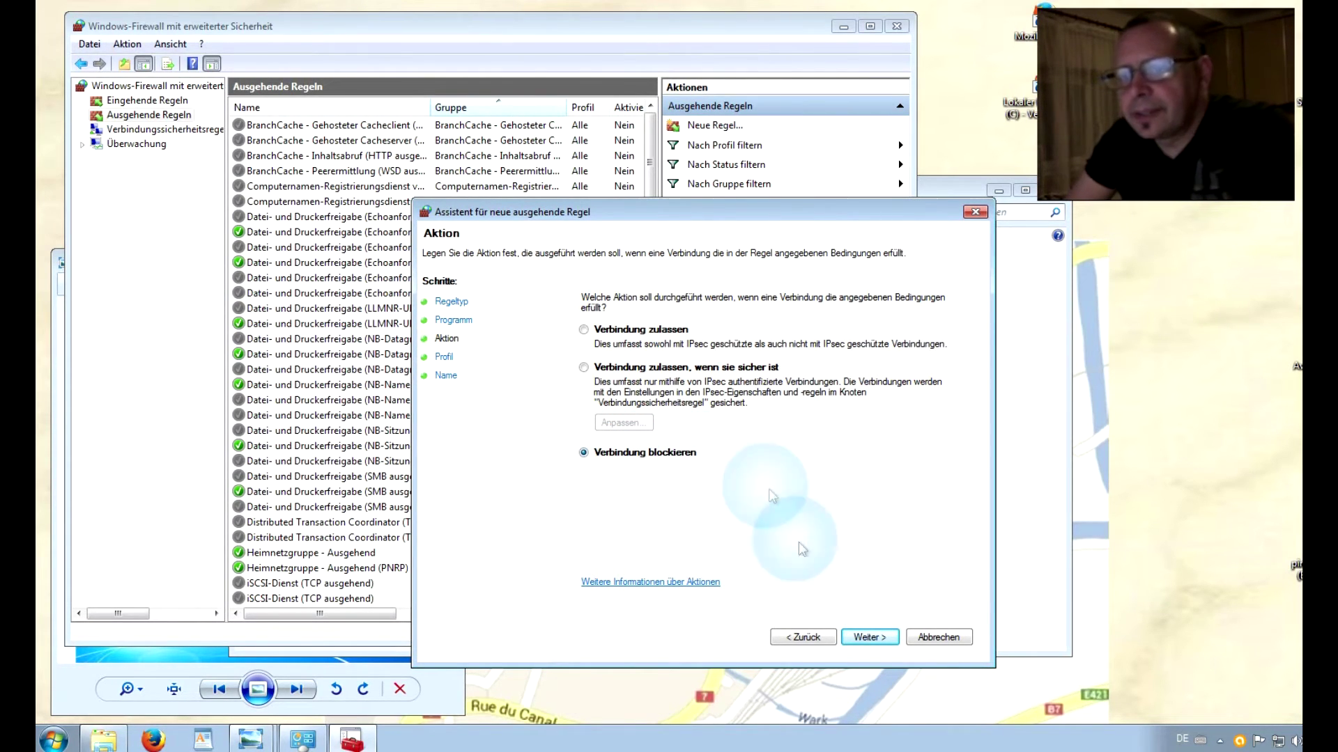
# Accept Verbindung blockieren for the Domäne, Privat and Öffentlich profiles and finish the rule with the name snap.
pyautogui.click(880, 638)
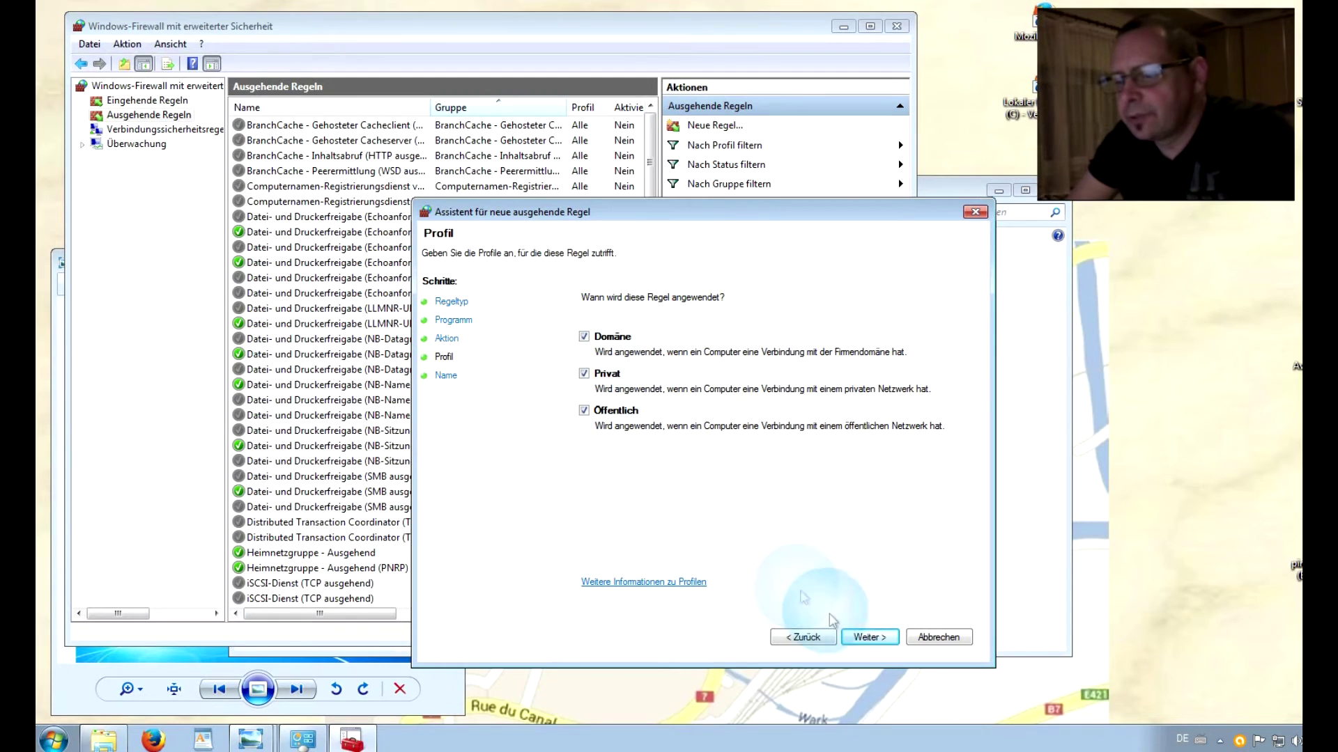
pyautogui.click(862, 636)
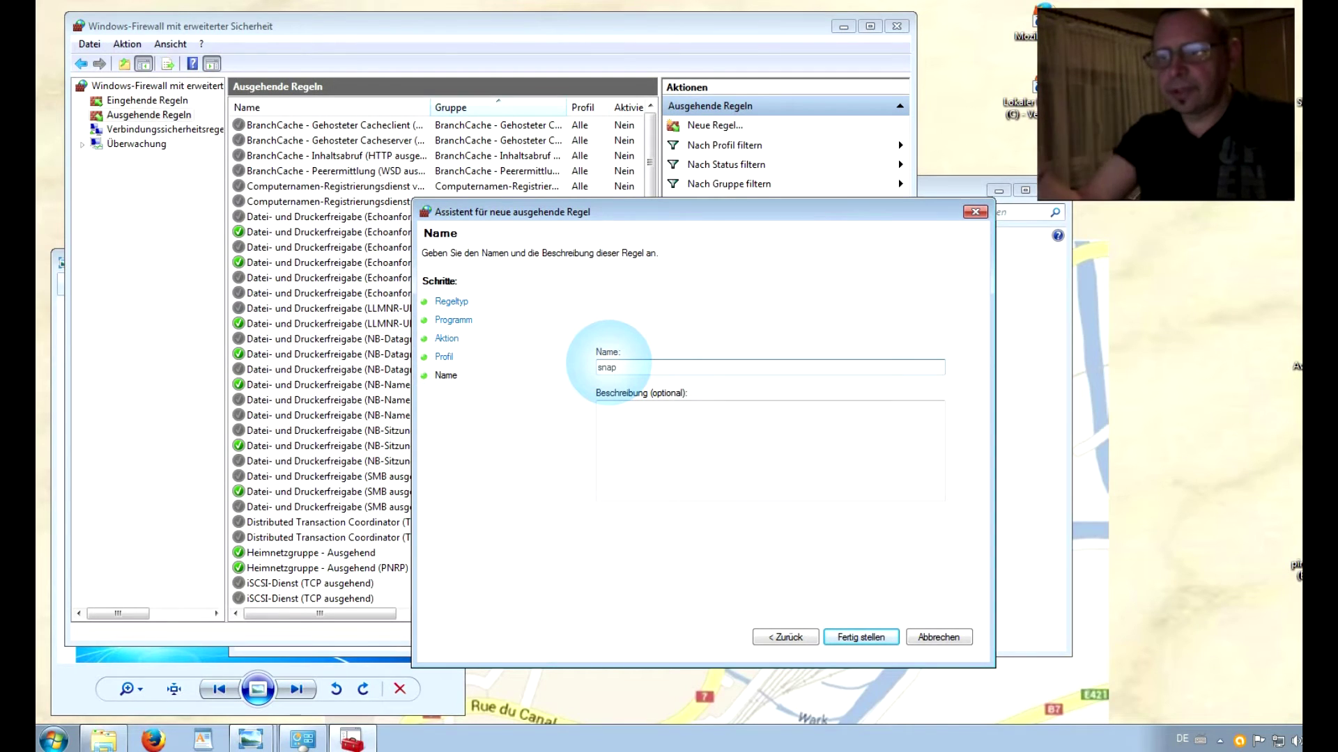
pyautogui.click(861, 637)
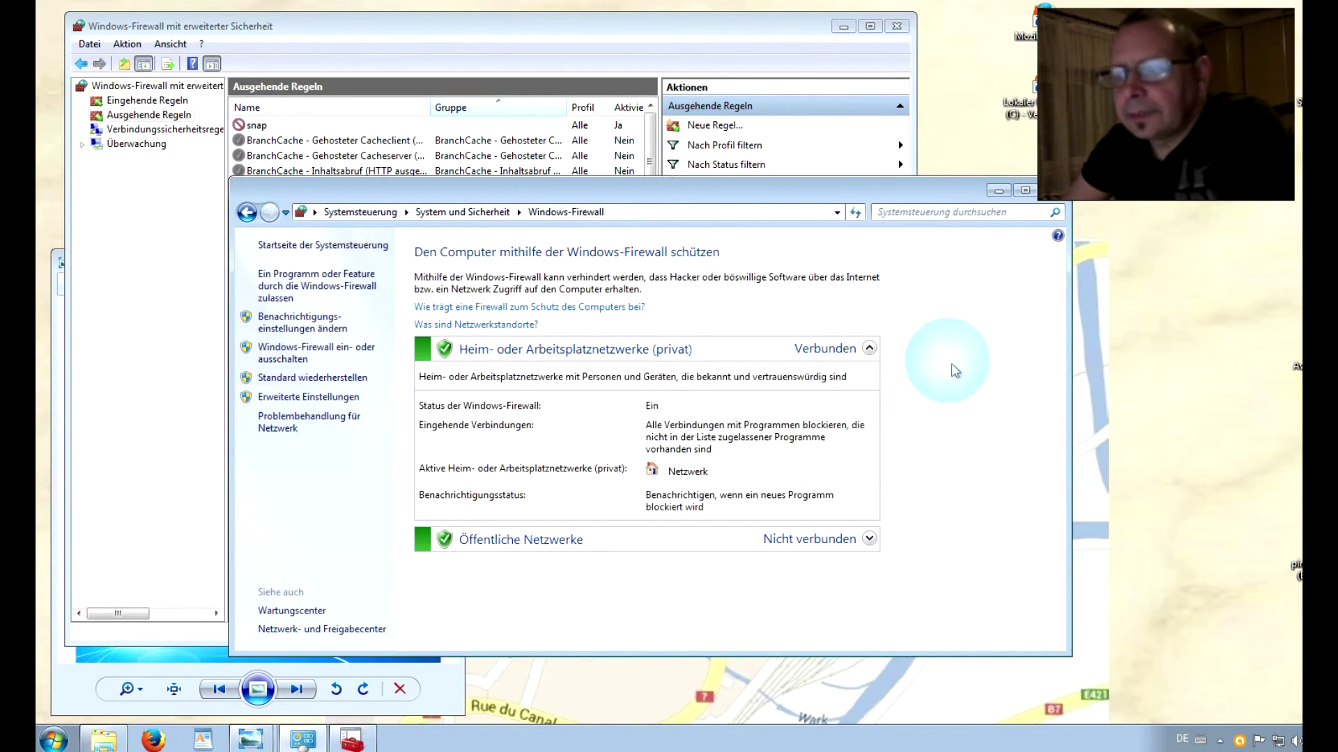
# Close the Systemsteuerung and advanced firewall windows, and show the next picture in the Windows-Fotoanzeige.
pyautogui.moveTo(958, 193); pyautogui.dragTo(913, 222)
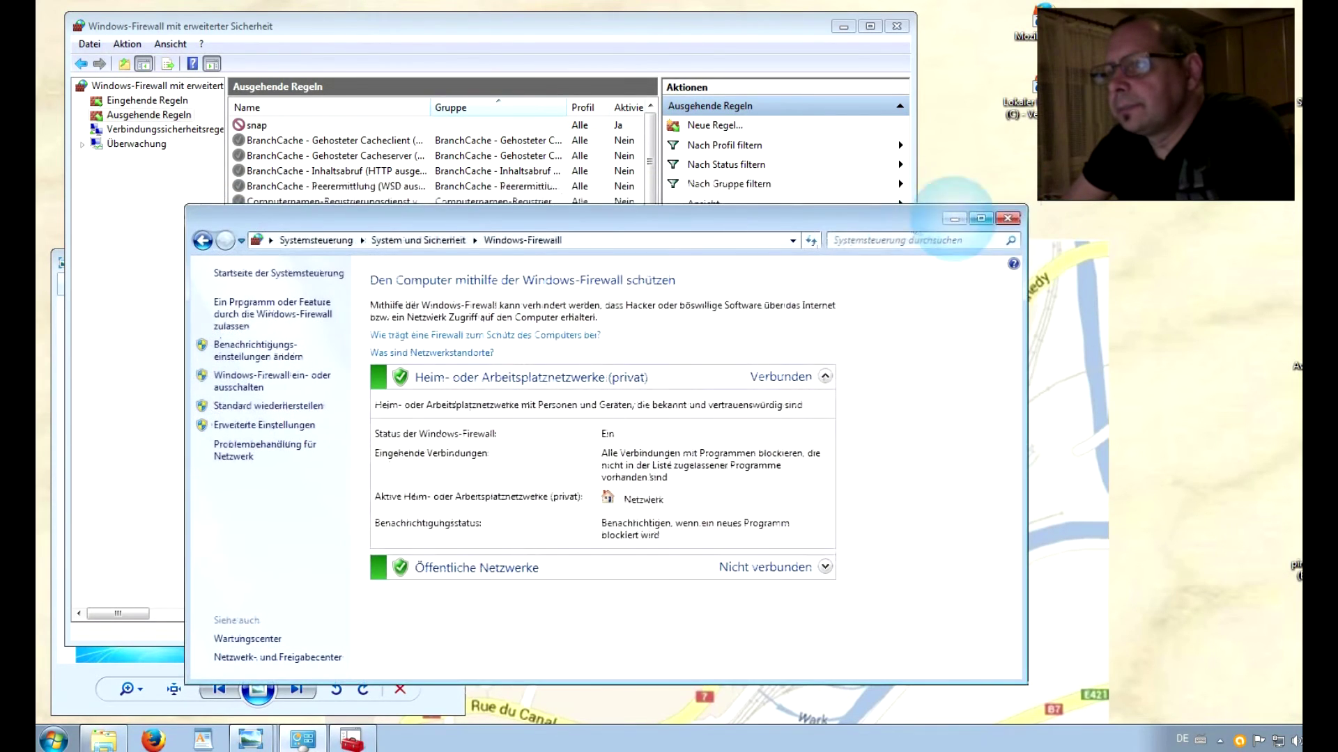
pyautogui.click(1016, 219)
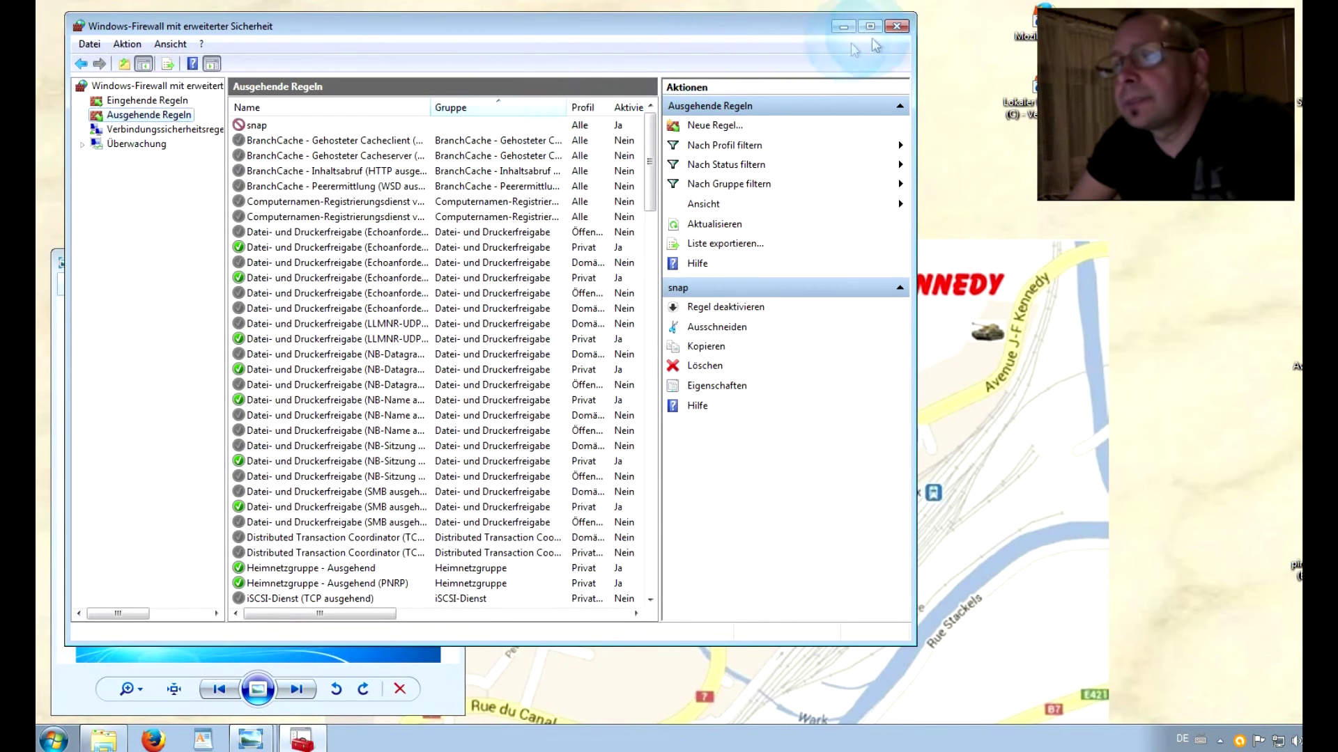
pyautogui.click(897, 29)
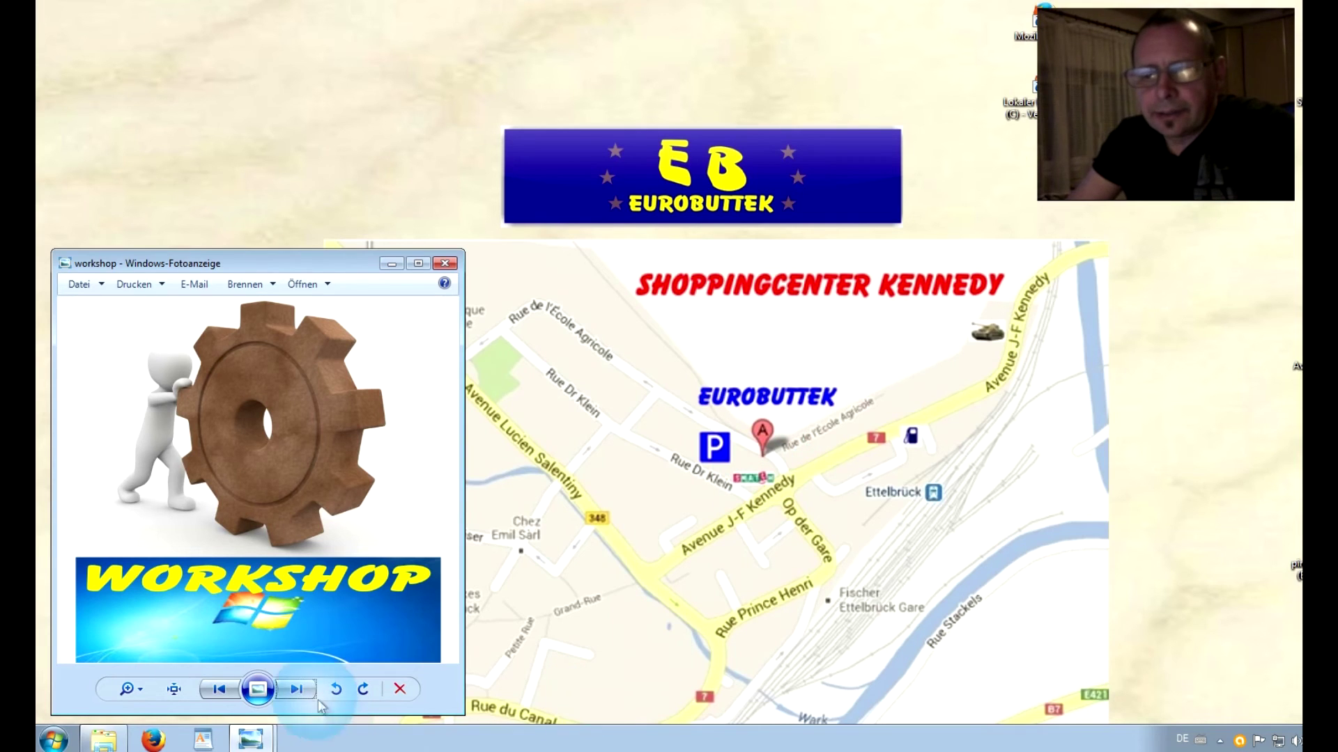
pyautogui.click(296, 689)
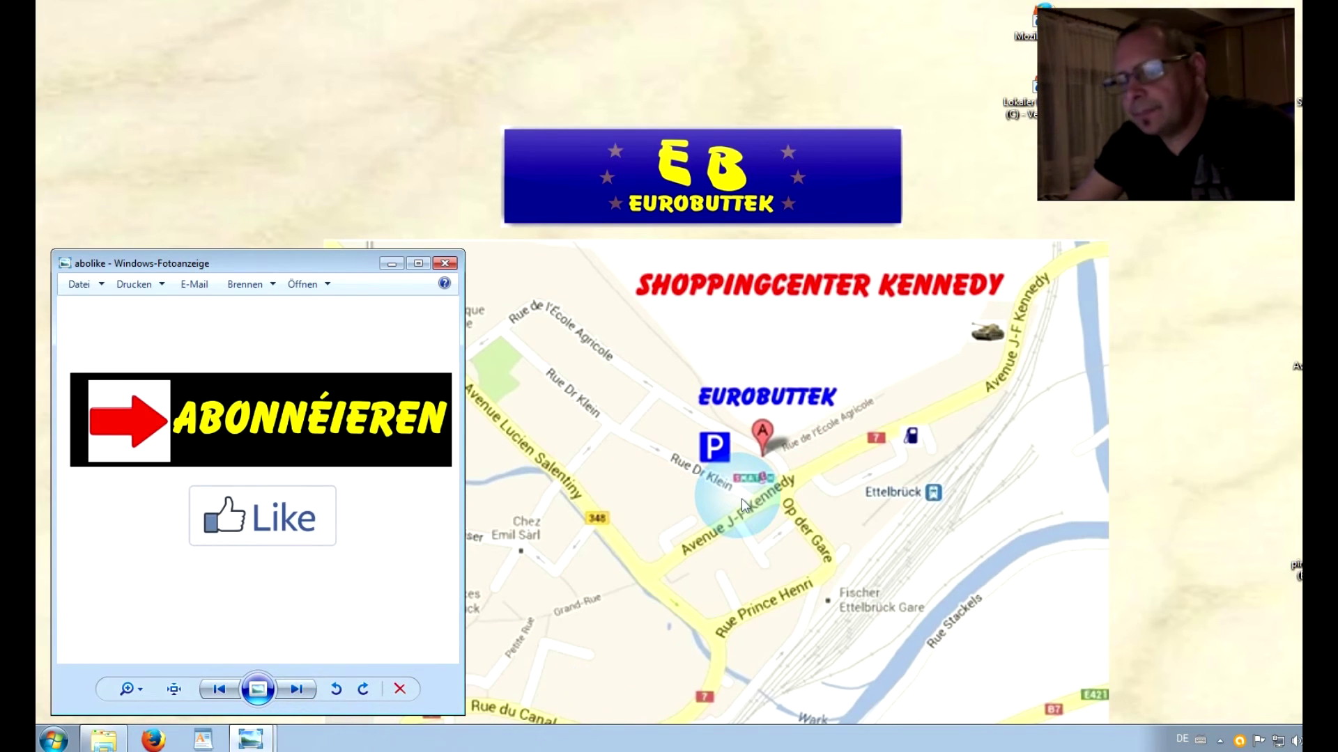